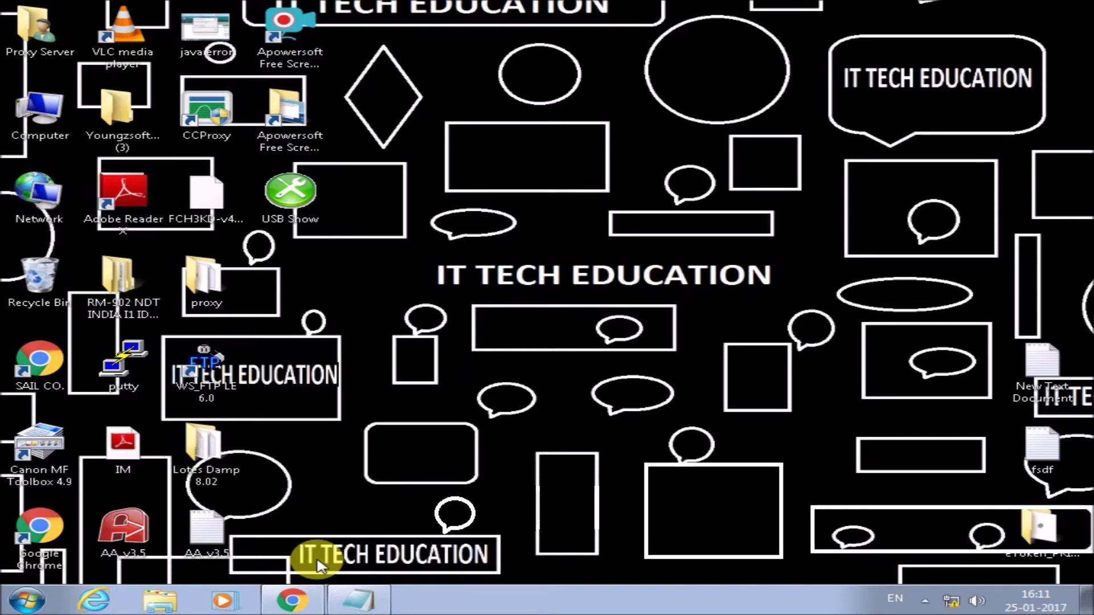
# - Restore the Chrome window from the taskbar so Google and the Gmail tab are visible
pyautogui.click(292, 600)
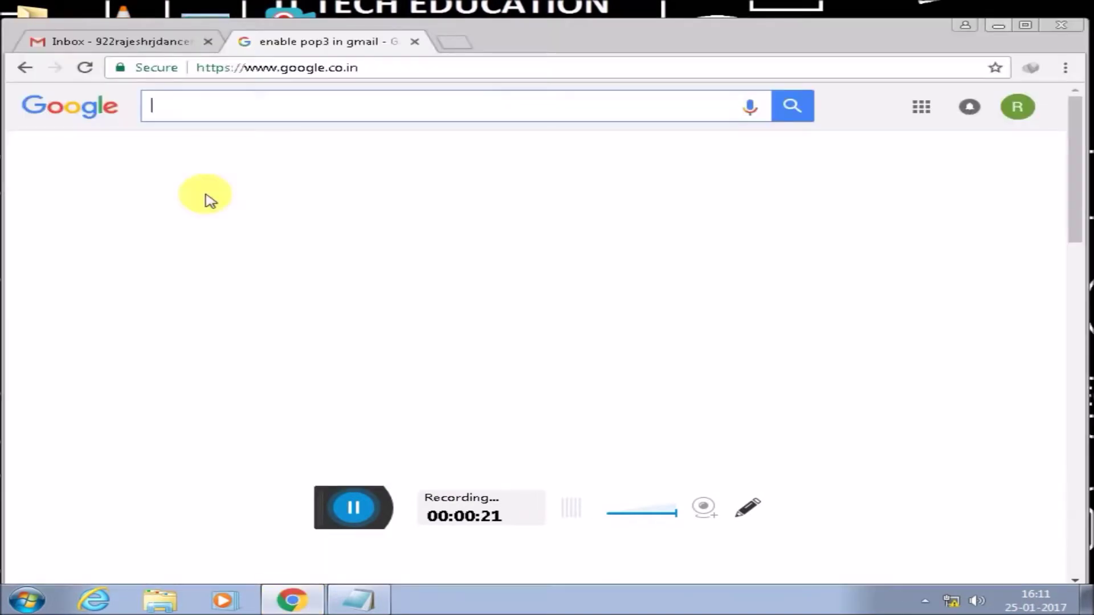
# - In Gmail's Forwarding and POP/IMAP settings, enable POP for all mail, keep Gmail's copy in the Inbox, and save
pyautogui.click(92, 39)
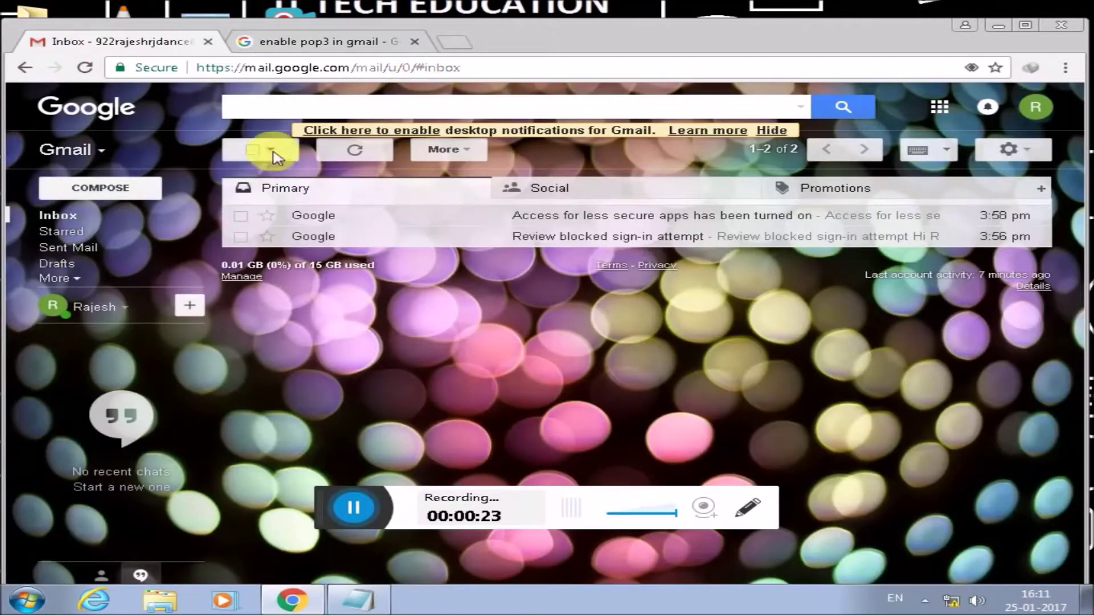
pyautogui.click(1014, 157)
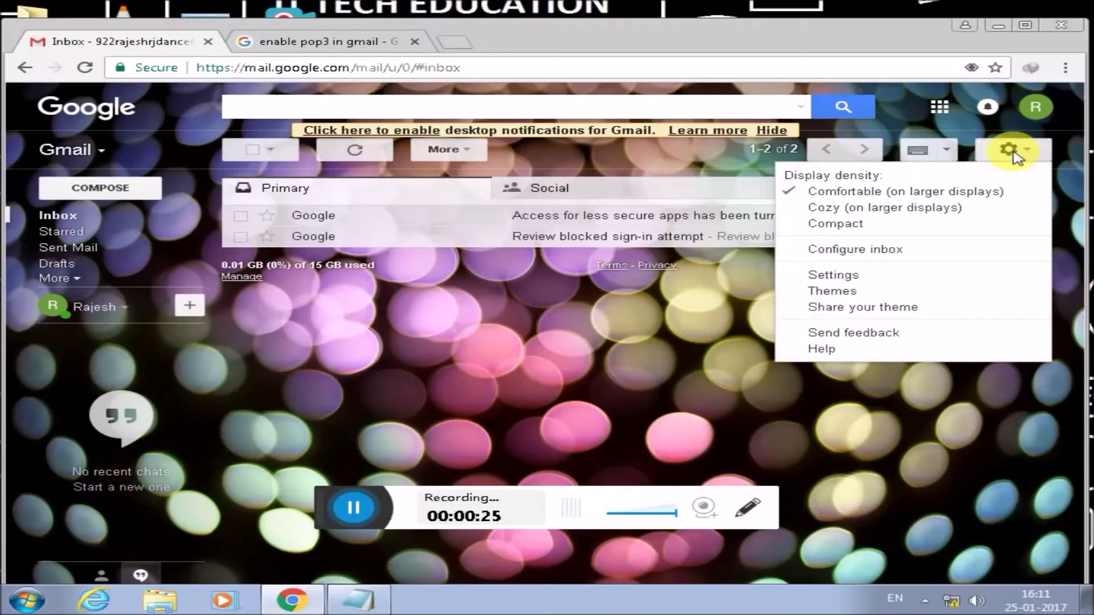
pyautogui.click(833, 276)
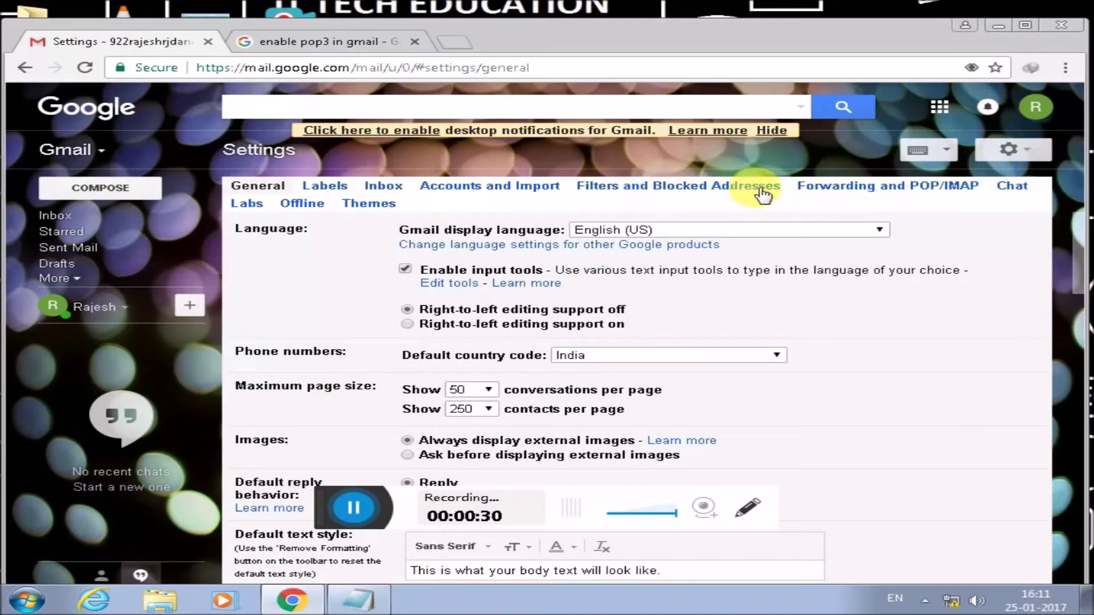
pyautogui.click(822, 193)
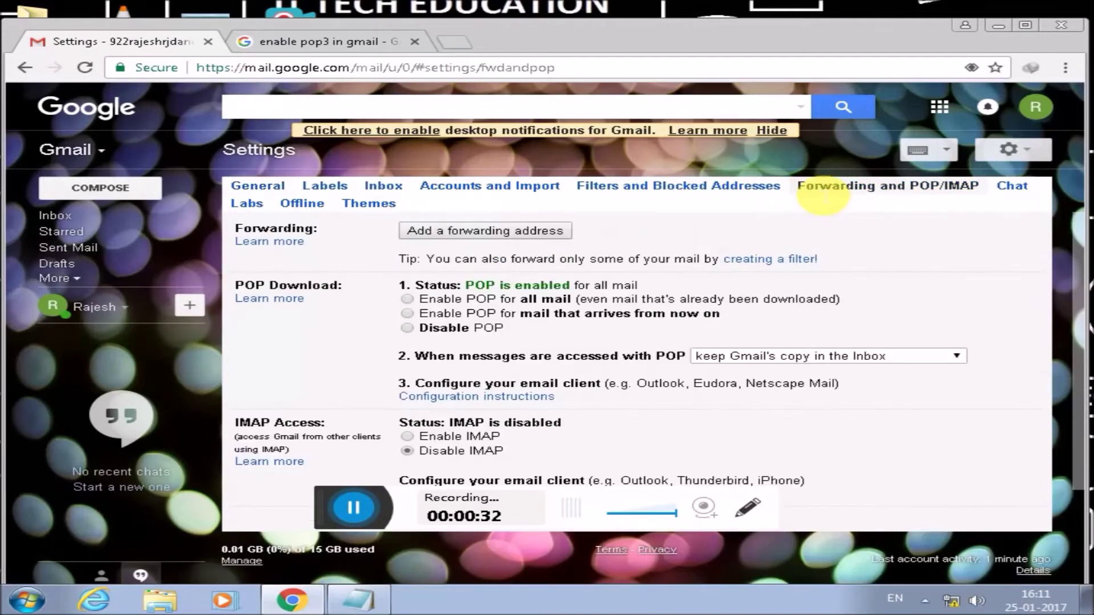
pyautogui.scroll(-1, 823, 195)
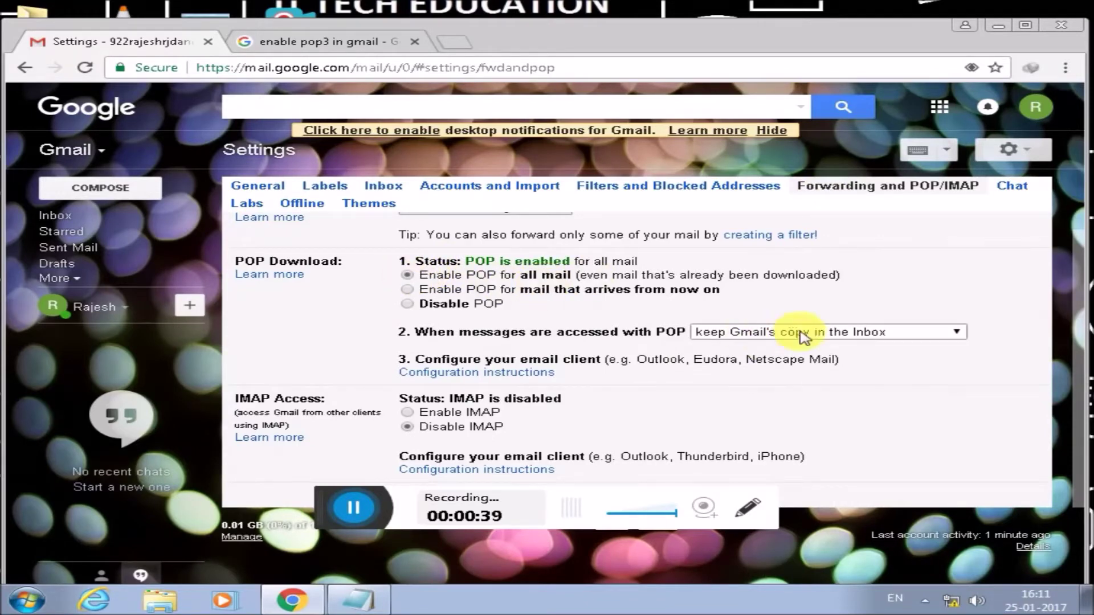
pyautogui.click(769, 334)
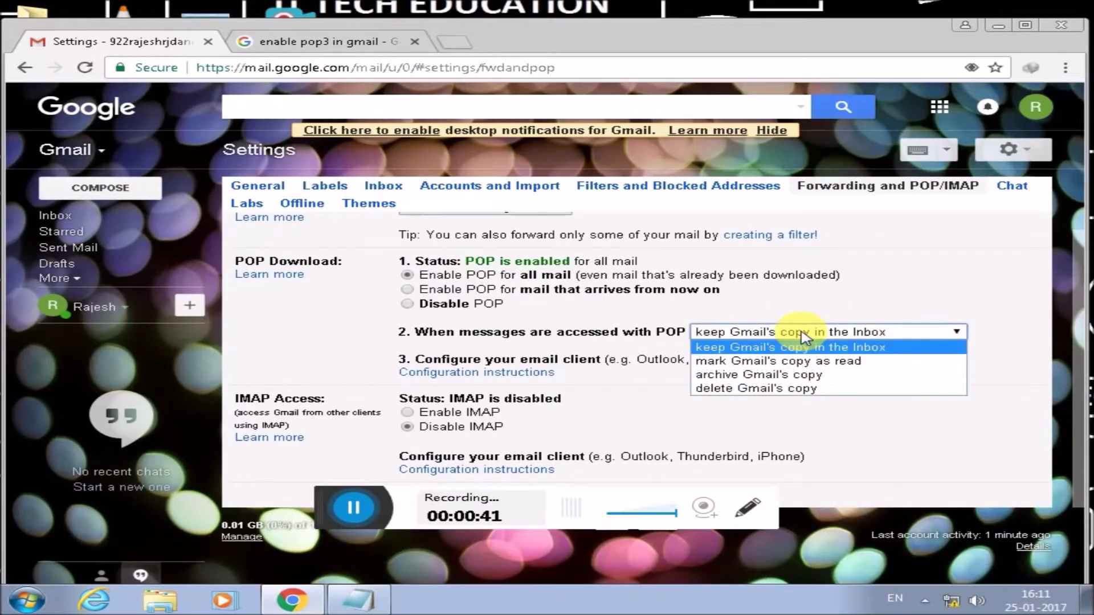
pyautogui.click(800, 349)
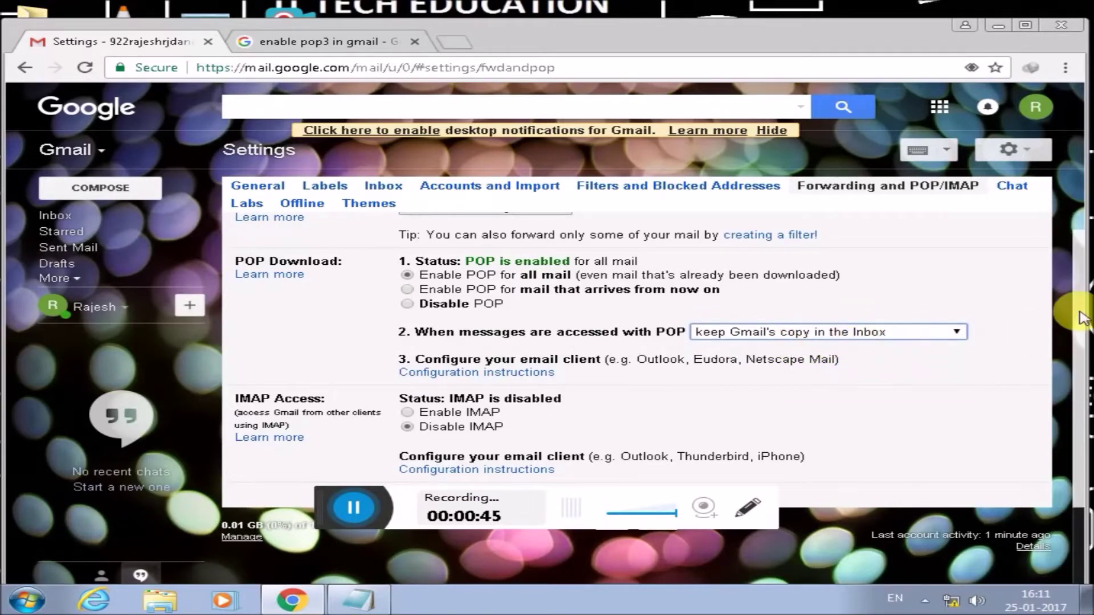
pyautogui.scroll(-1, 1083, 361)
pyautogui.click(595, 438)
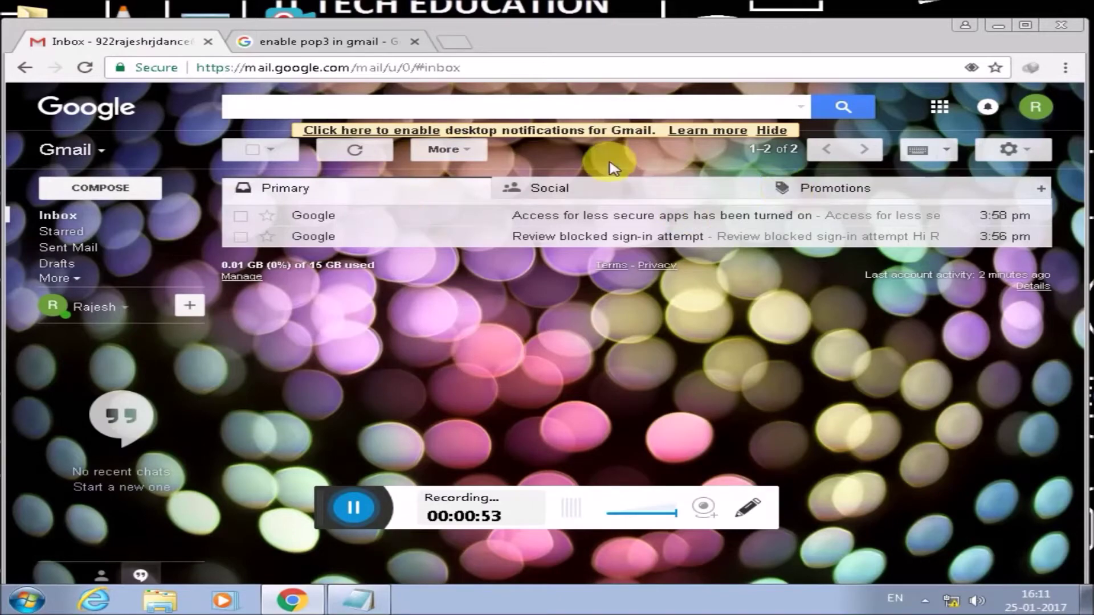
# - Launch Outlook 2007 from the Start menu search 'out' and choose to configure an e-mail account
pyautogui.click(998, 26)
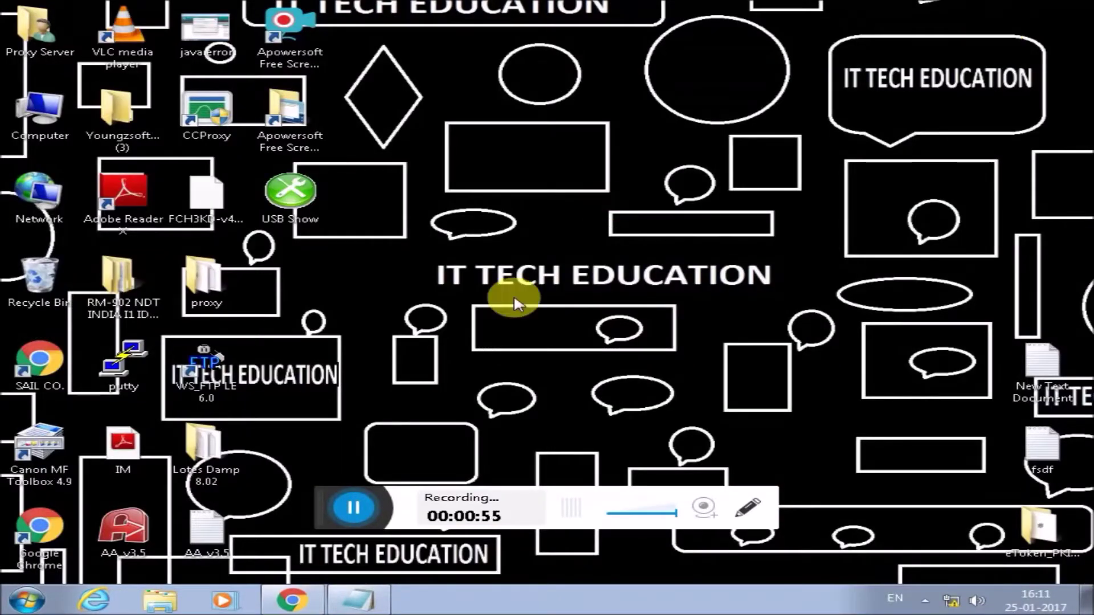
pyautogui.click(28, 600)
pyautogui.write('out')
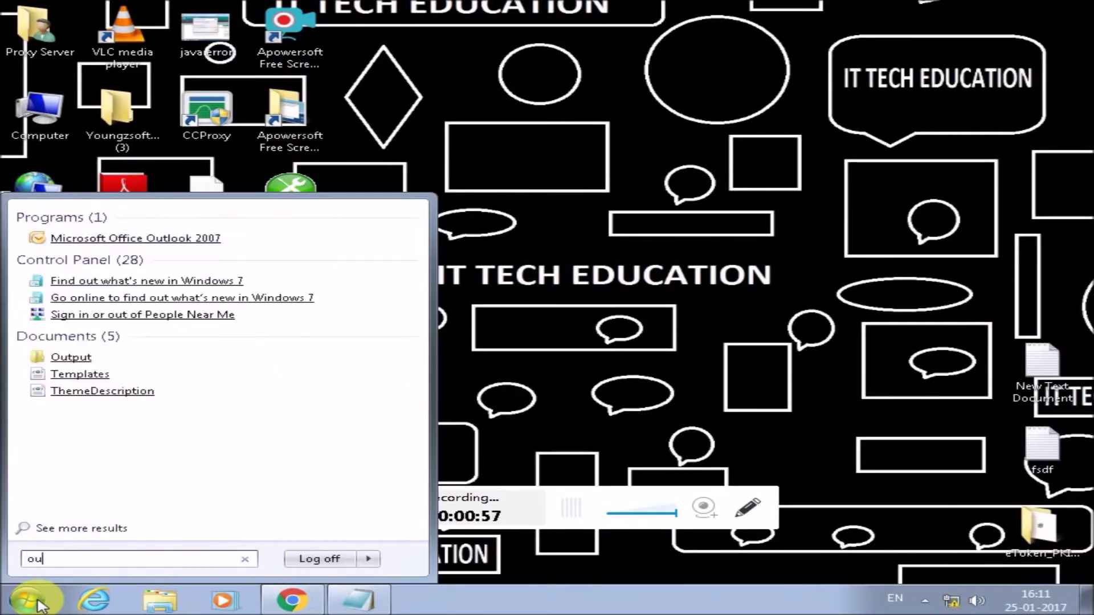
pyautogui.press('Return')
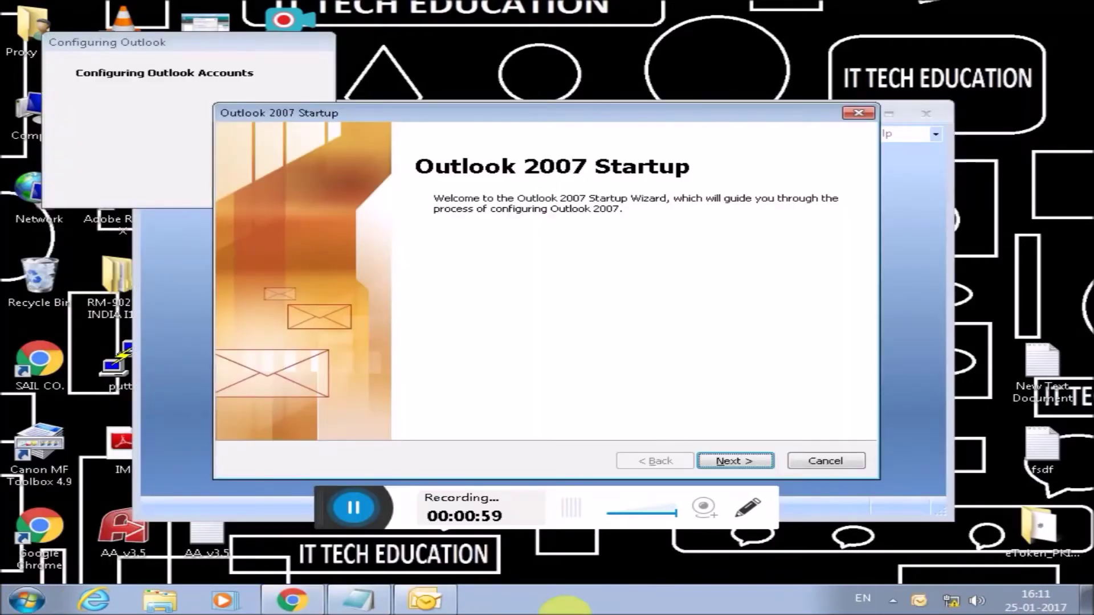
pyautogui.click(735, 461)
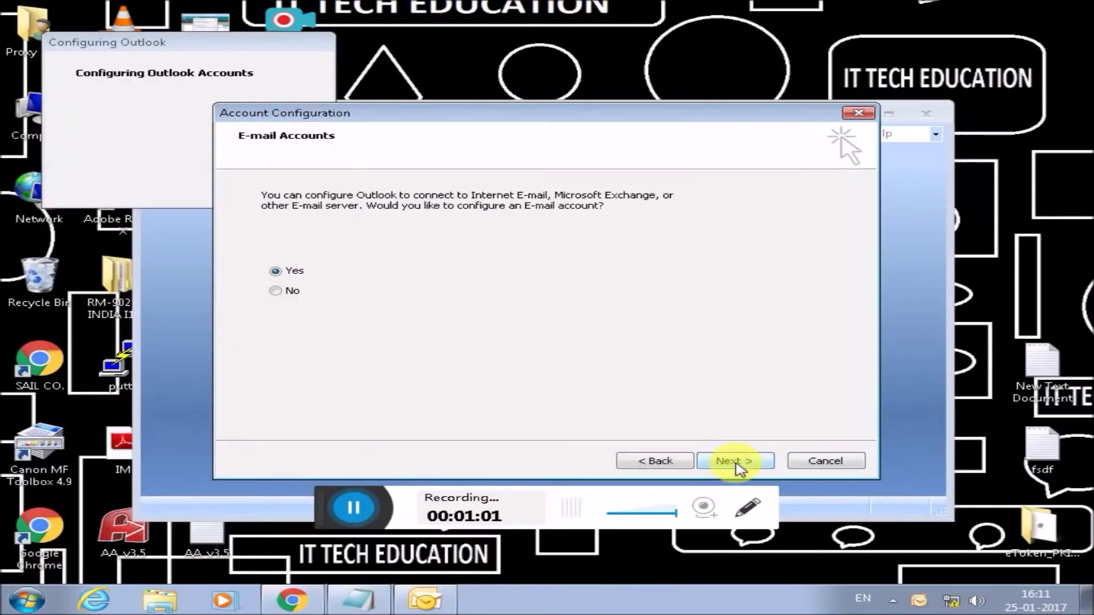
pyautogui.click(736, 460)
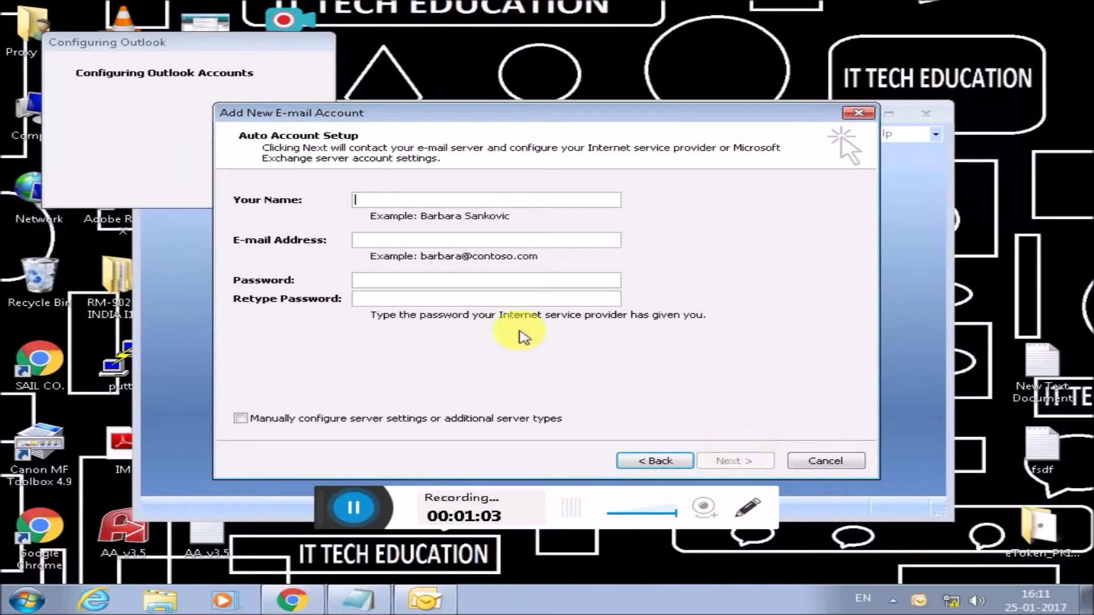
# - Clear the stray text, begin entering the user's name in Your Name, and switch back to Gmail
pyautogui.write('enable pop3 in gmail')
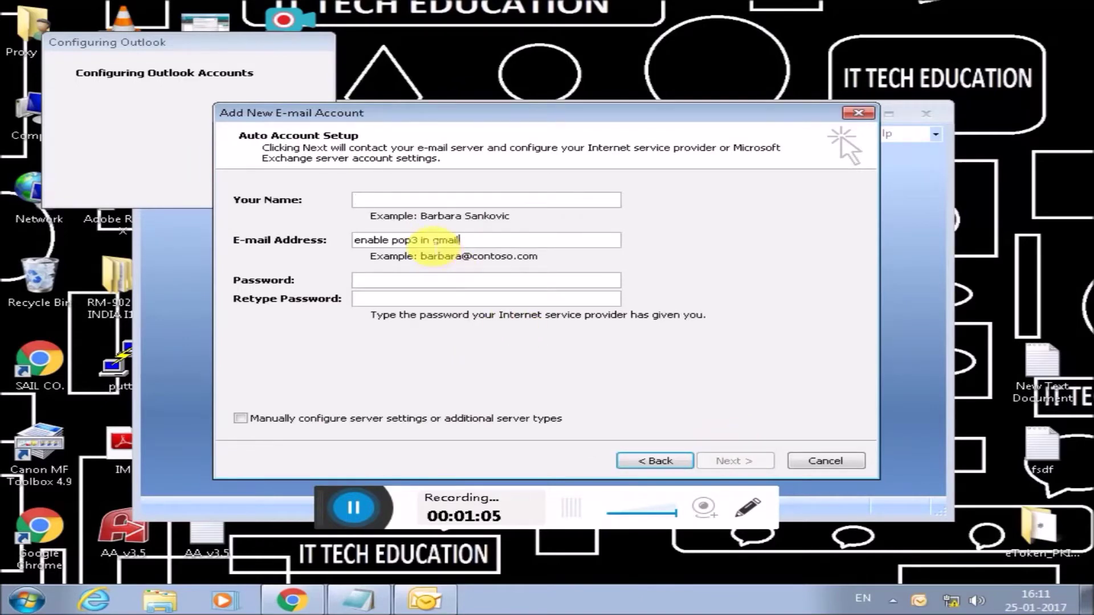
pyautogui.hotkey('ctrl', 'a')
pyautogui.press('BackSpace')
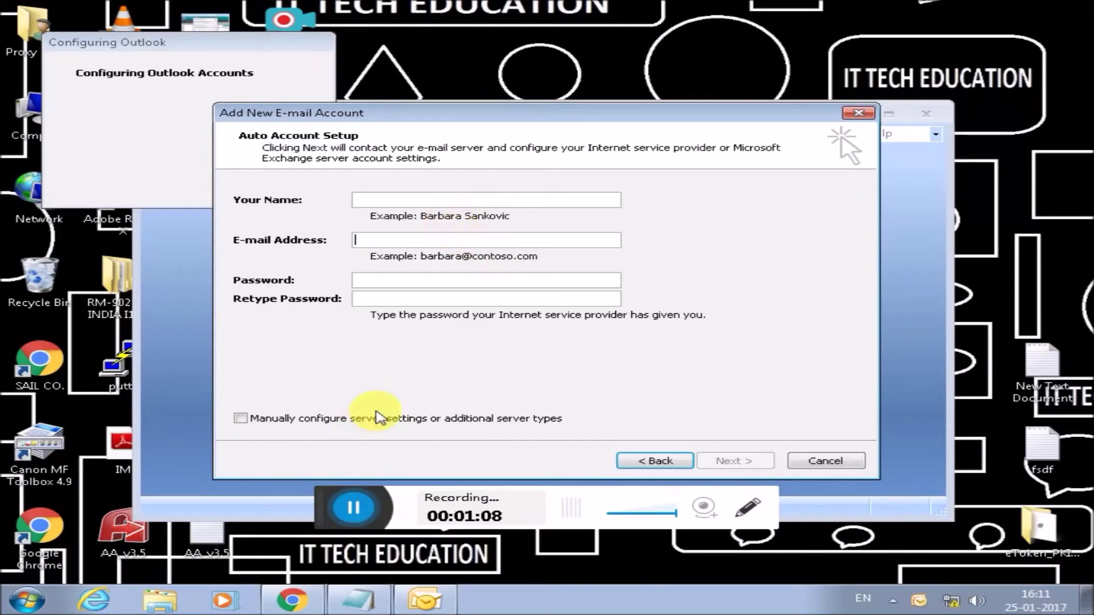
pyautogui.click(381, 201)
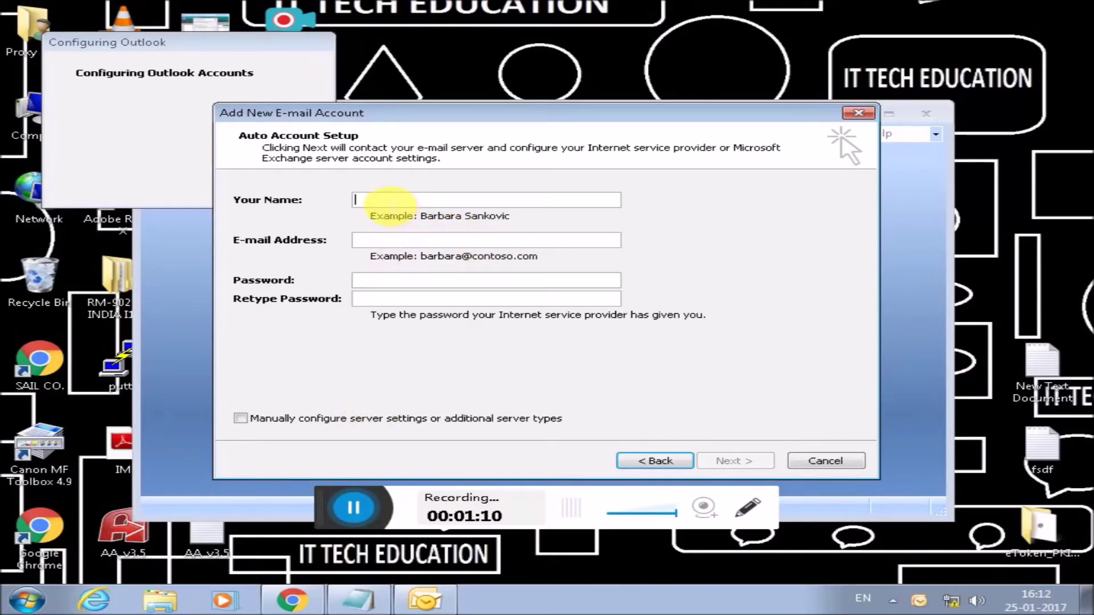
pyautogui.write('Rajesh')
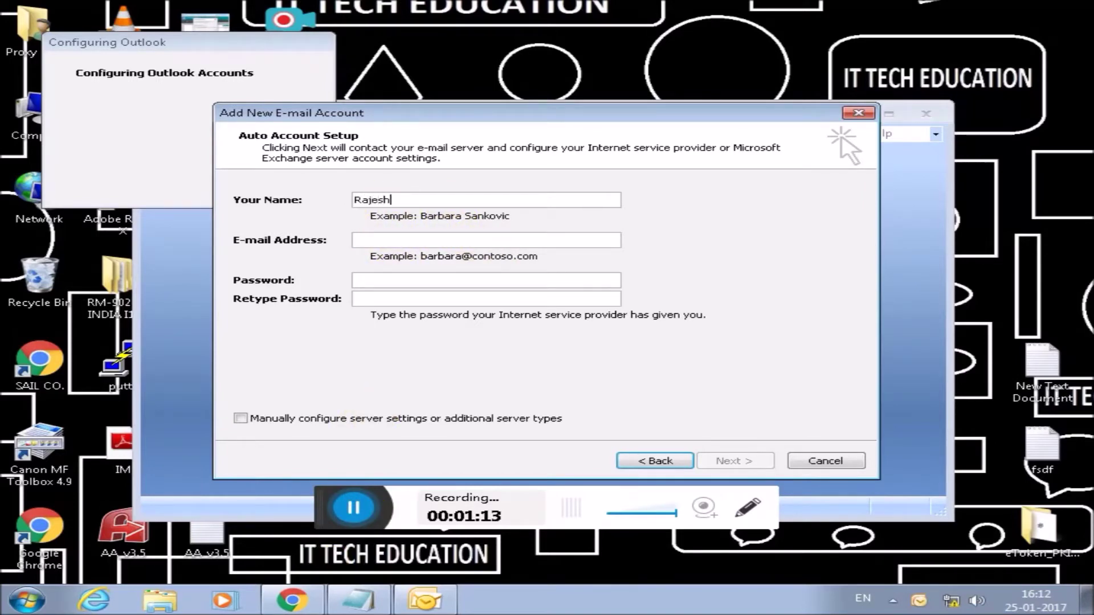
pyautogui.hotkey('alt', 'Tab')
pyautogui.press('Tab')
pyautogui.press('Tab')
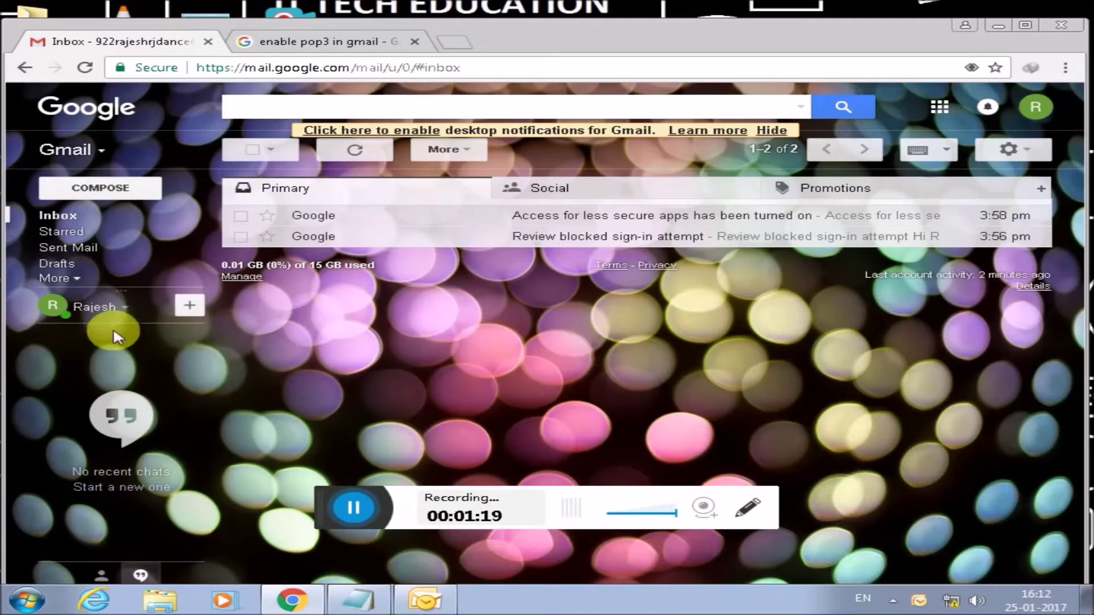
pyautogui.click(1035, 112)
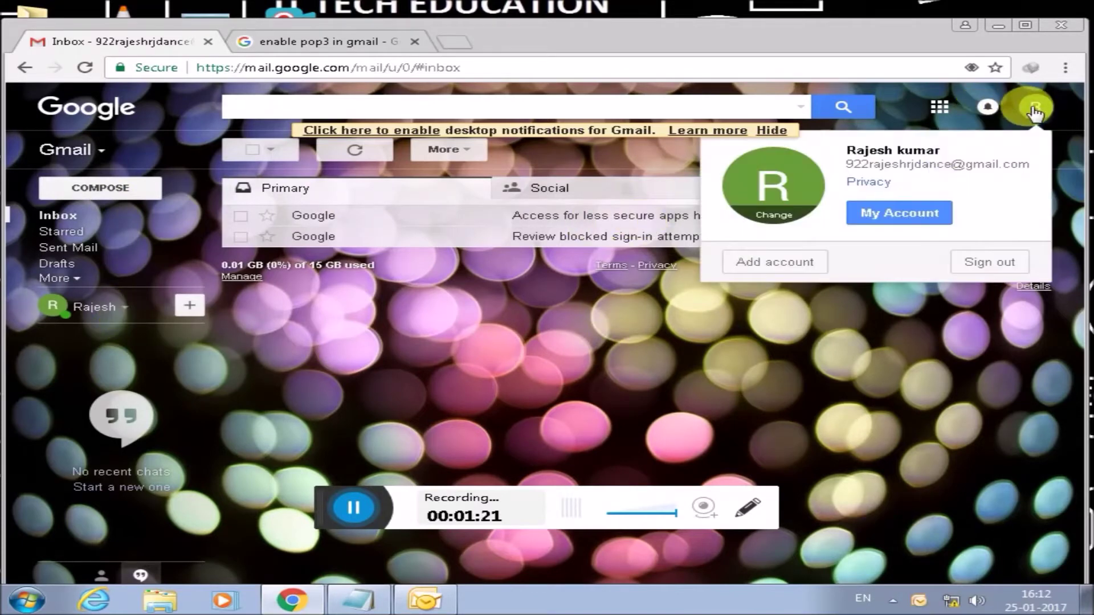
pyautogui.moveTo(847, 164)
pyautogui.mouseDown()
pyautogui.moveTo(1029, 166)
pyautogui.moveTo(844, 168)
pyautogui.mouseUp()
pyautogui.rightClick(1029, 166)
pyautogui.click(1033, 166)
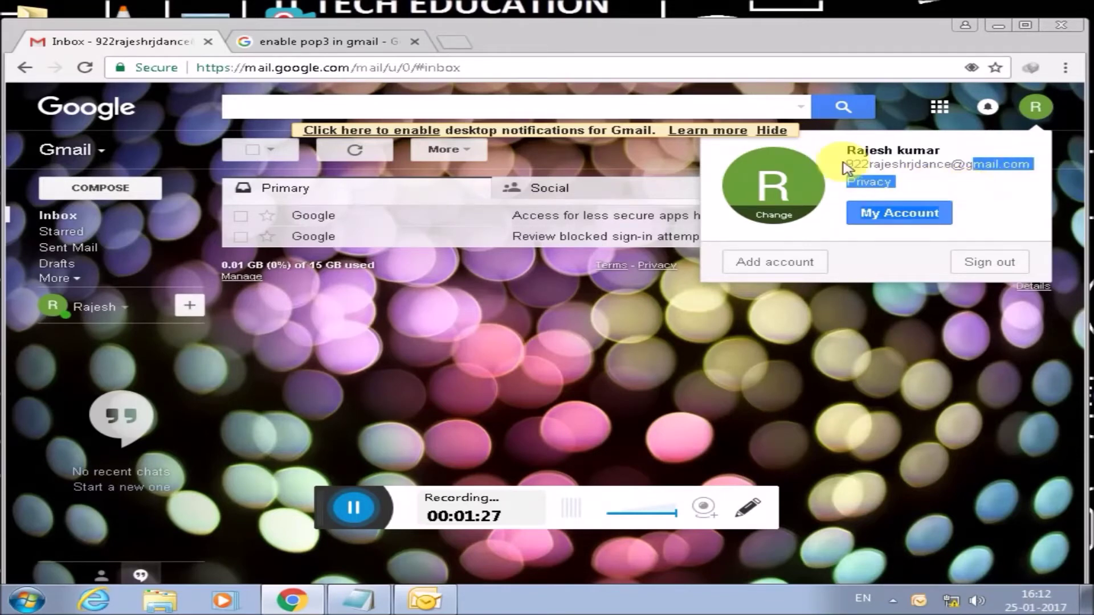
pyautogui.moveTo(846, 150); pyautogui.dragTo(906, 172)
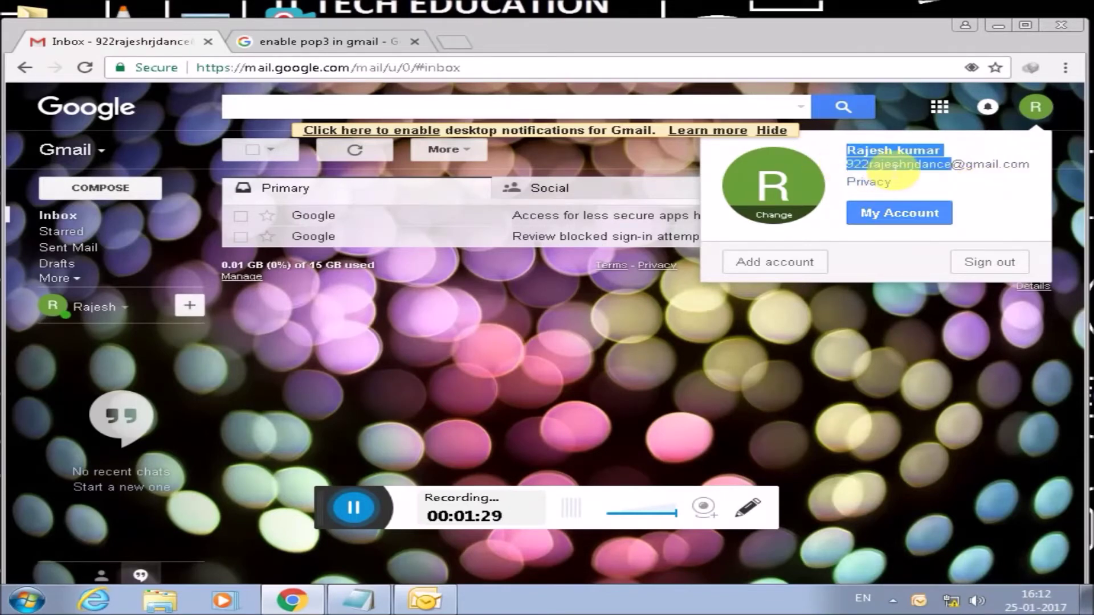
pyautogui.click(976, 203)
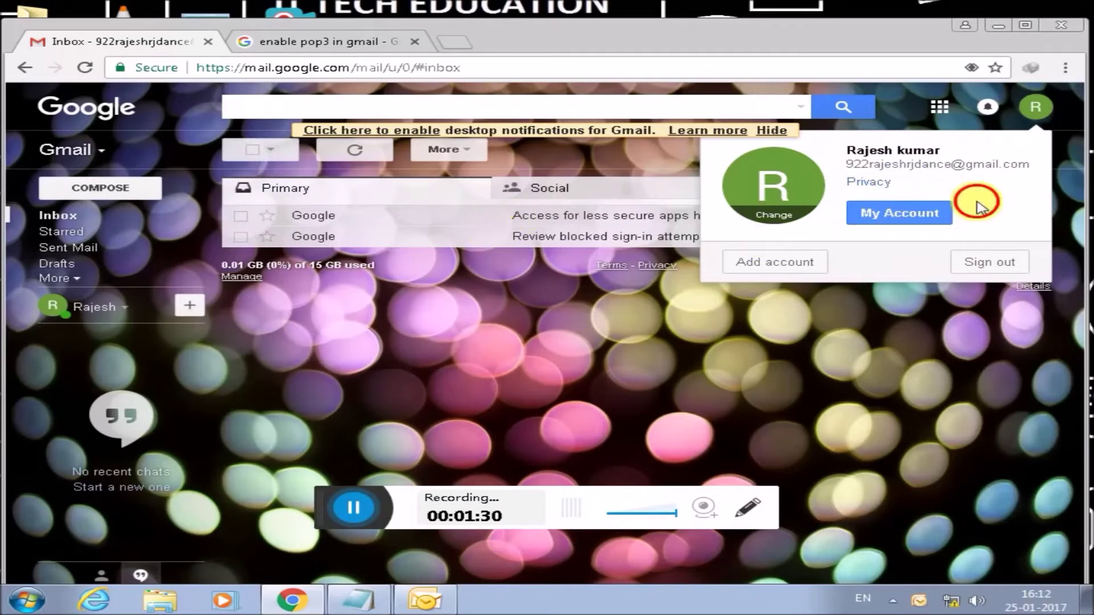
pyautogui.moveTo(845, 149); pyautogui.dragTo(889, 181)
pyautogui.click(849, 168)
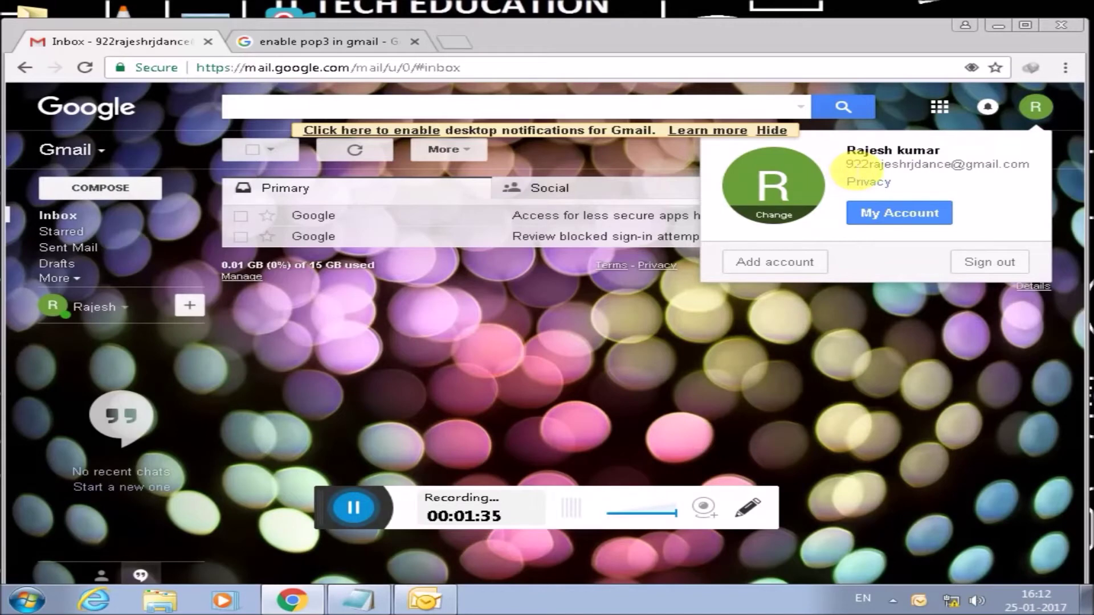
pyautogui.moveTo(847, 166); pyautogui.dragTo(1036, 166)
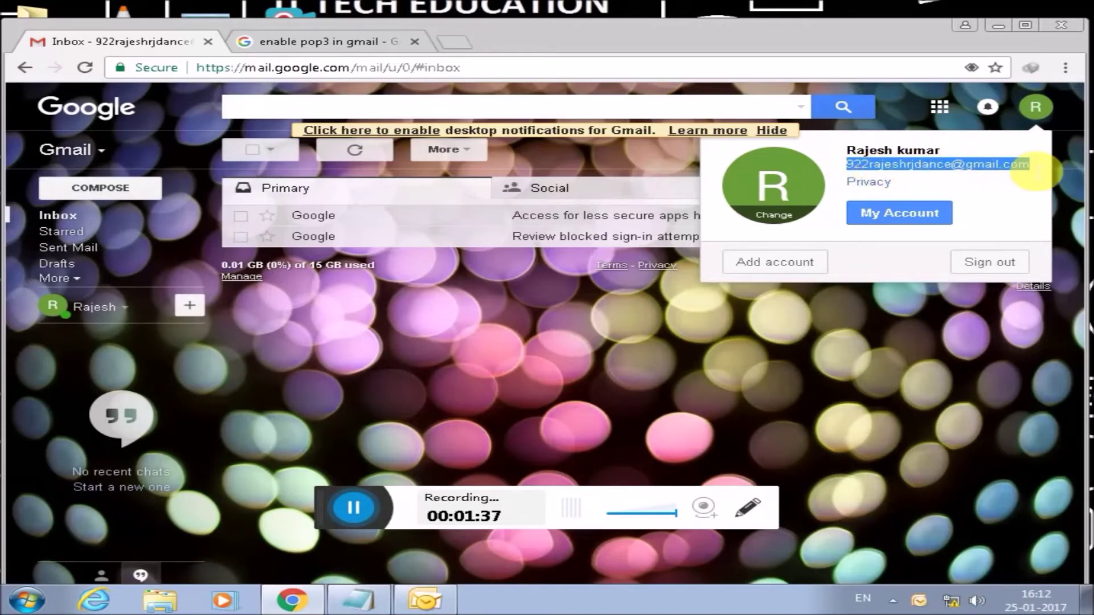
pyautogui.press('Escape')
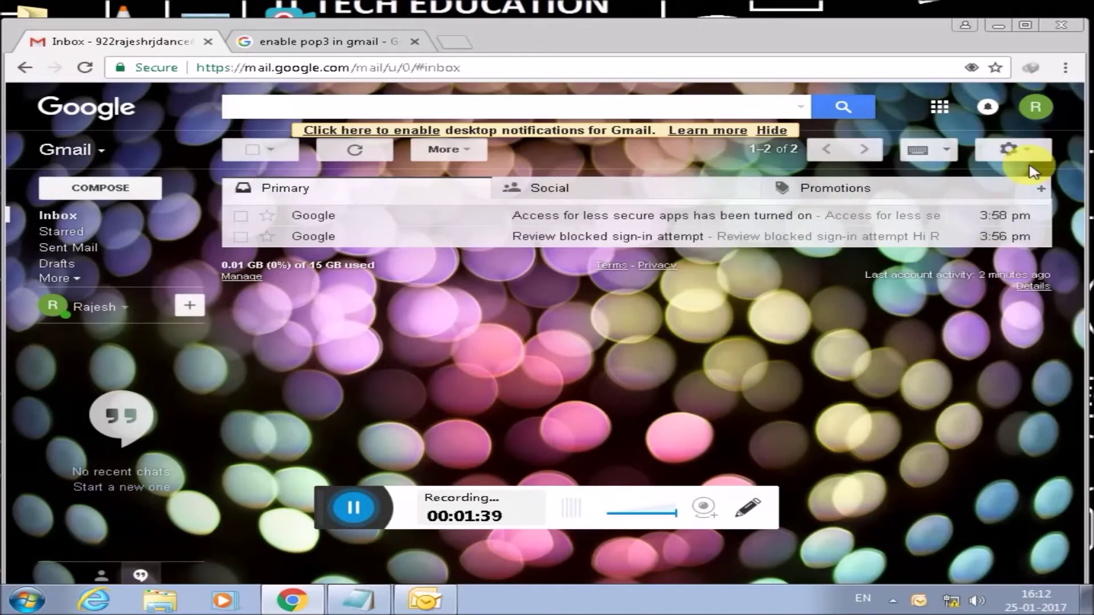
pyautogui.click(1037, 119)
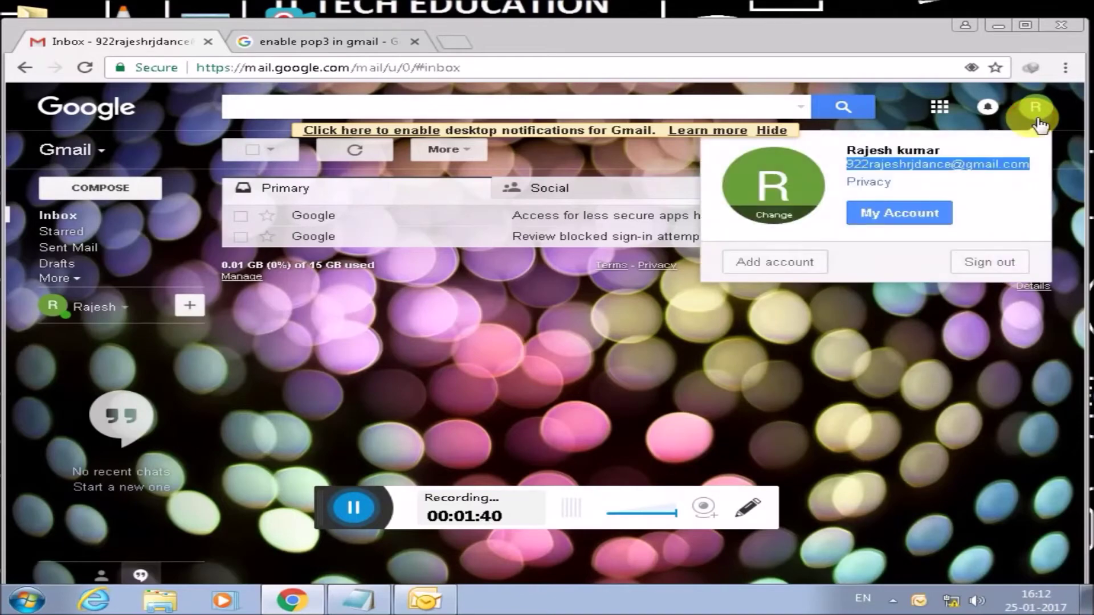
# - Enter the Gmail address and account password in Outlook's Add New E-mail Account form and complete the POP3 setup
pyautogui.click(998, 25)
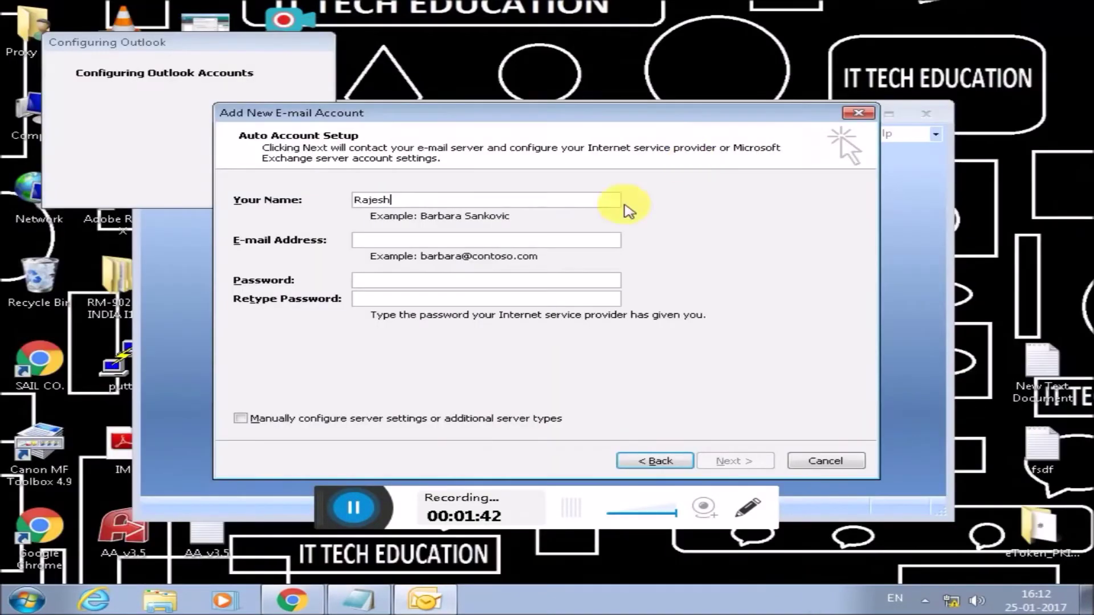
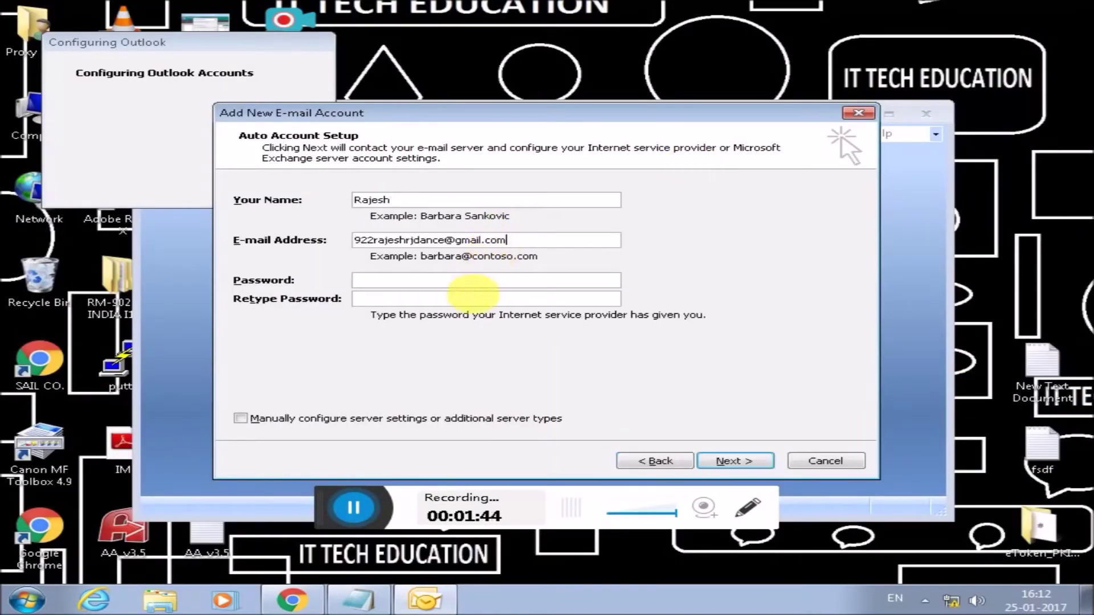
pyautogui.write('**')
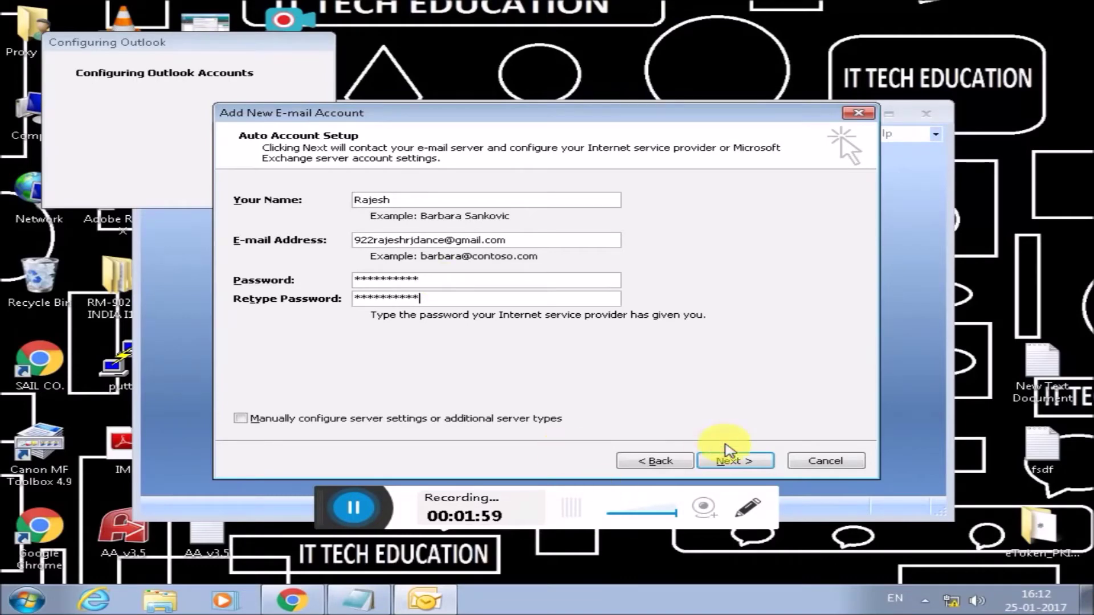
pyautogui.click(752, 463)
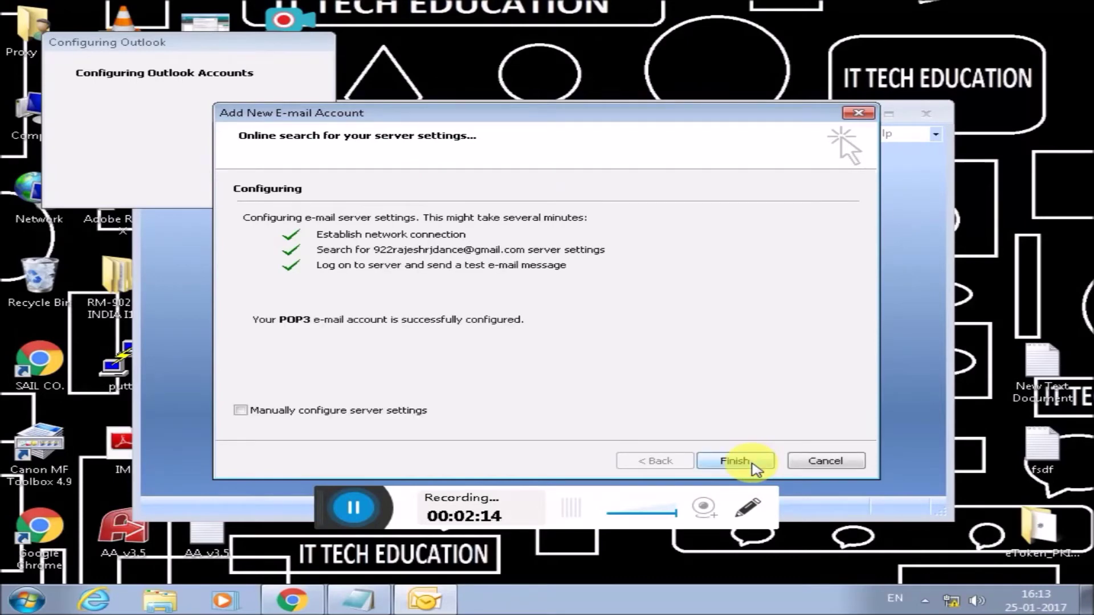
pyautogui.click(753, 463)
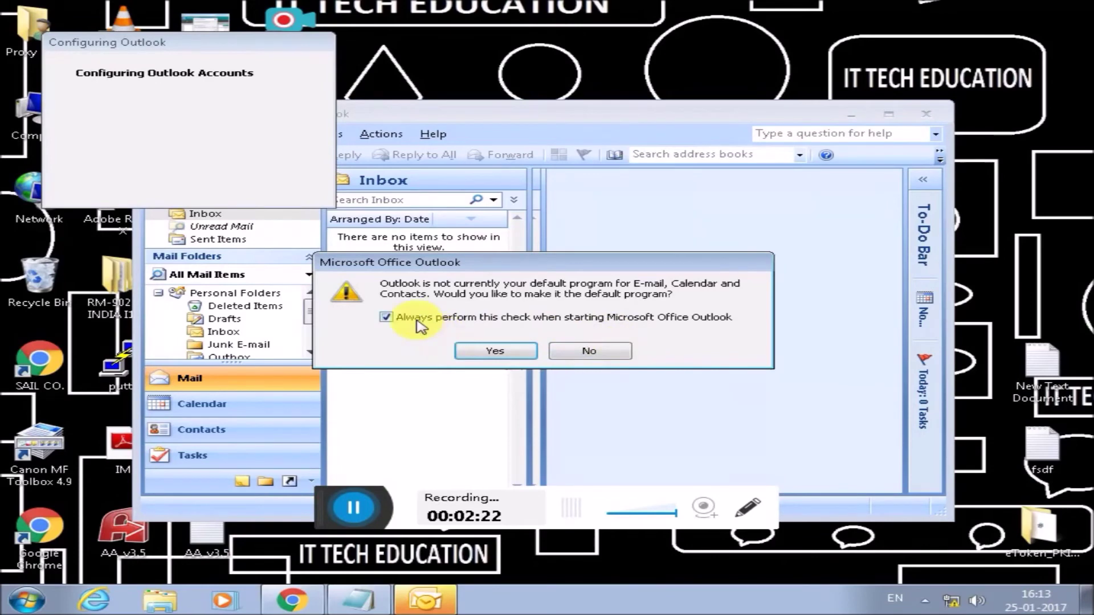
# - Make Outlook the default mail program without the startup check, restart it, and sync RSS feeds
pyautogui.click(387, 317)
pyautogui.click(532, 351)
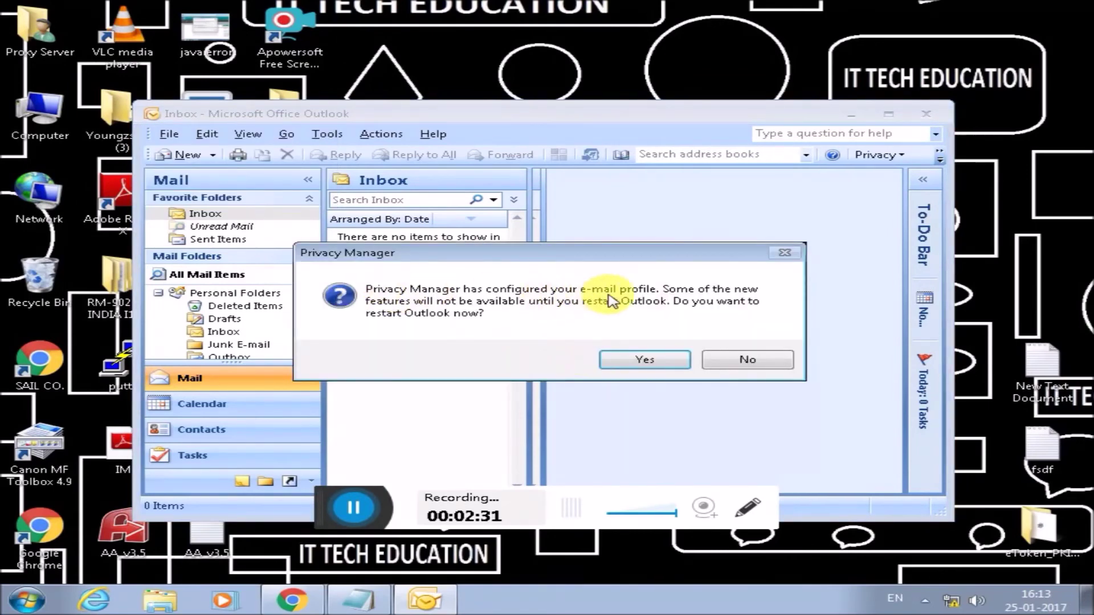
pyautogui.click(644, 360)
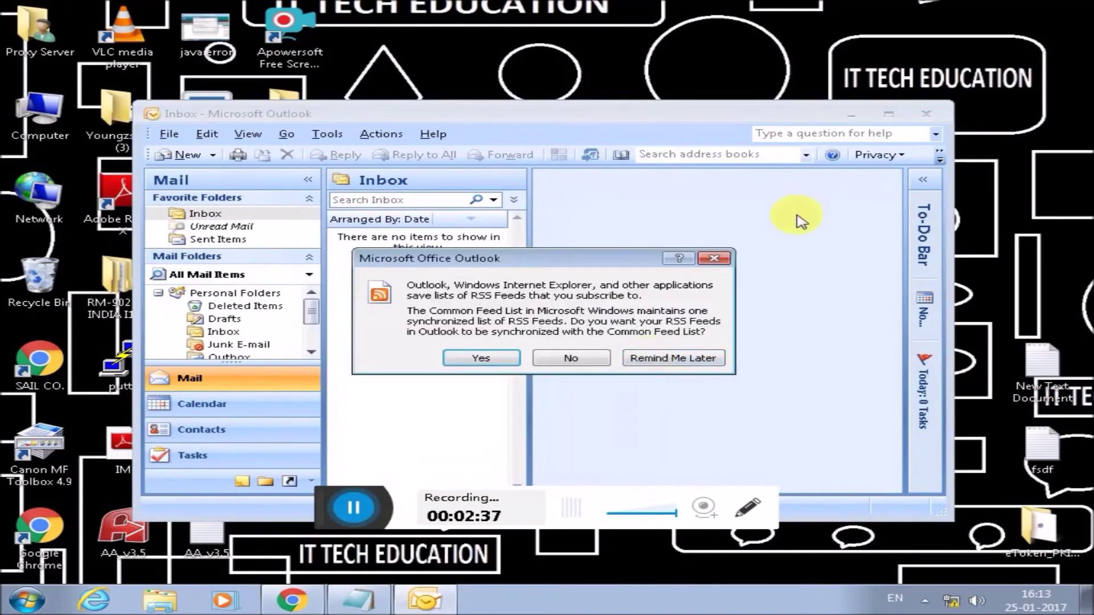
pyautogui.click(482, 359)
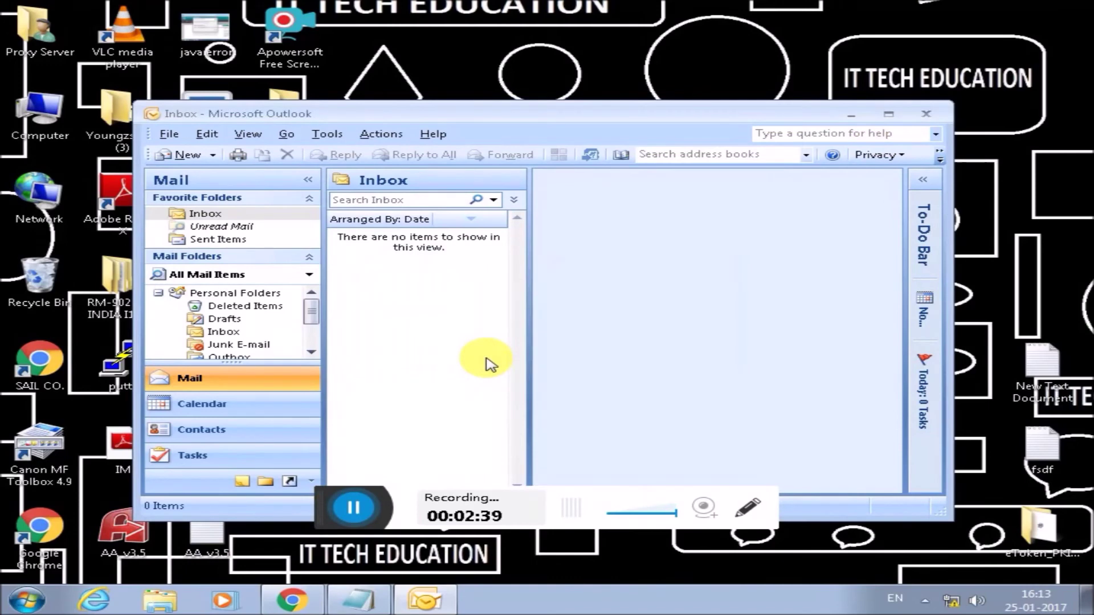
# - Maximize Outlook, open the Inbox, and read the Google messages received at 15:58 and 15:56
pyautogui.click(889, 114)
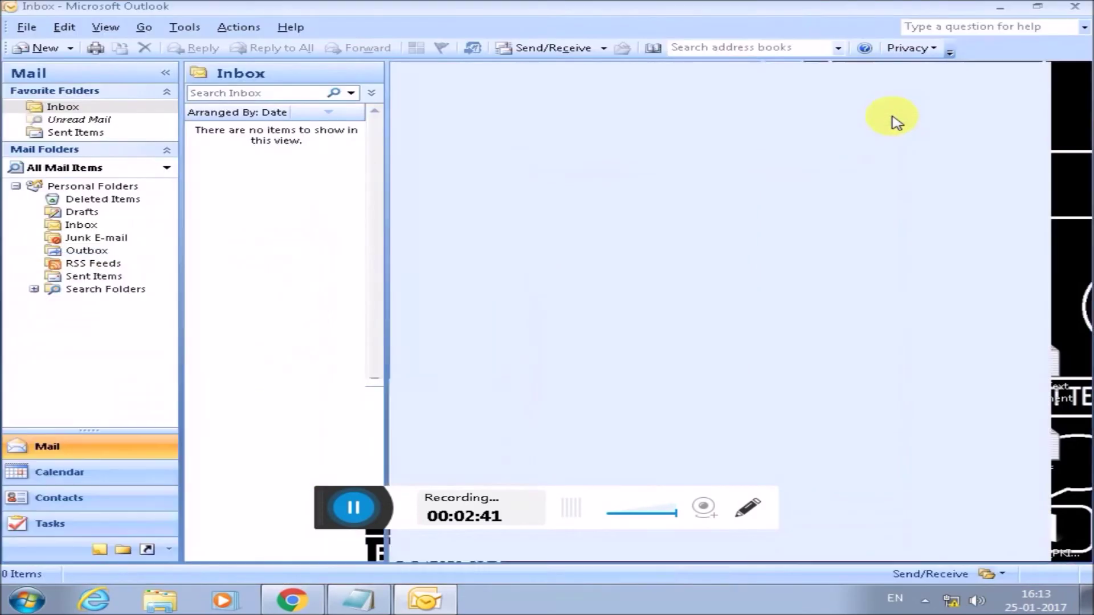
pyautogui.click(87, 226)
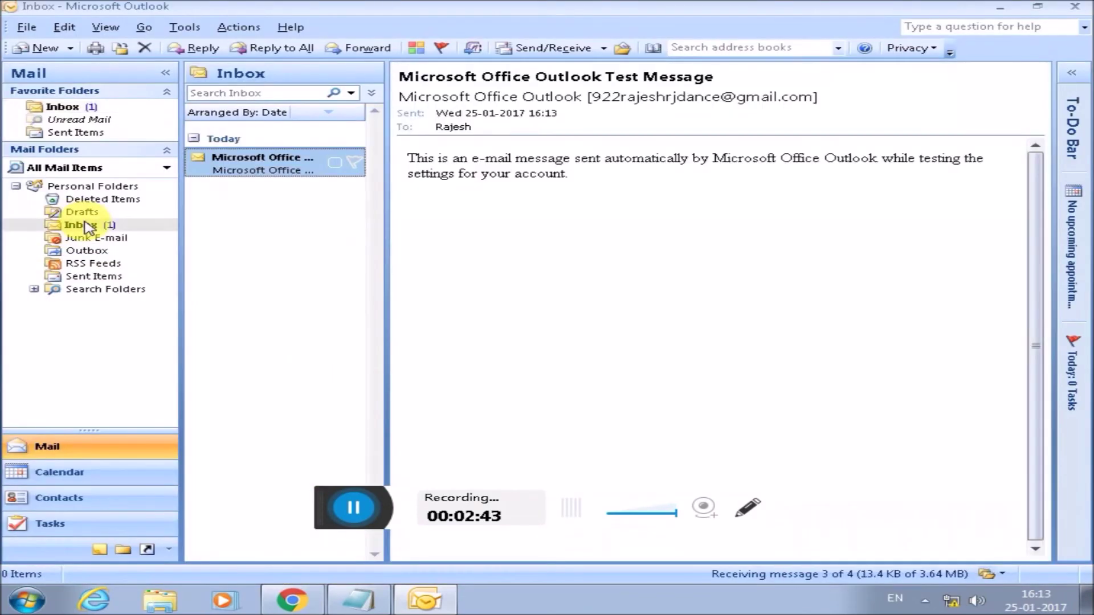
pyautogui.click(87, 226)
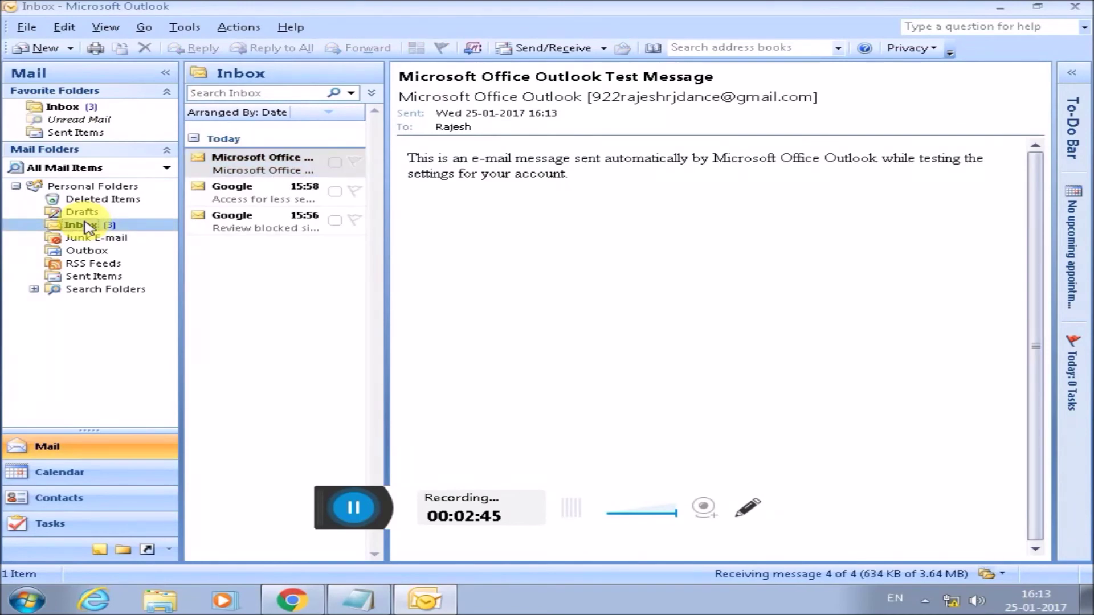
pyautogui.click(249, 191)
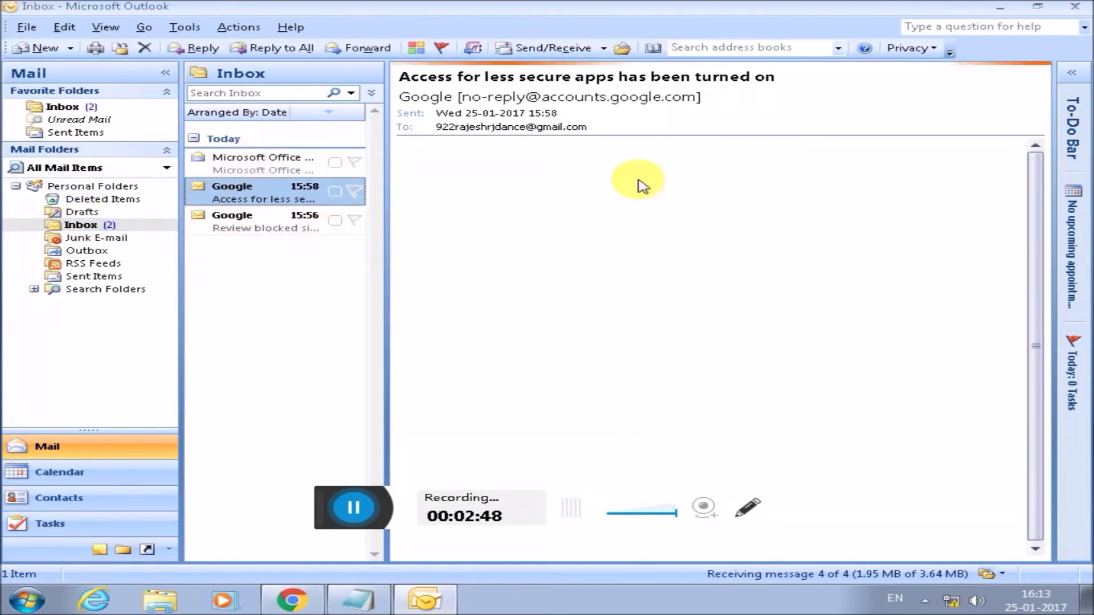
pyautogui.click(263, 231)
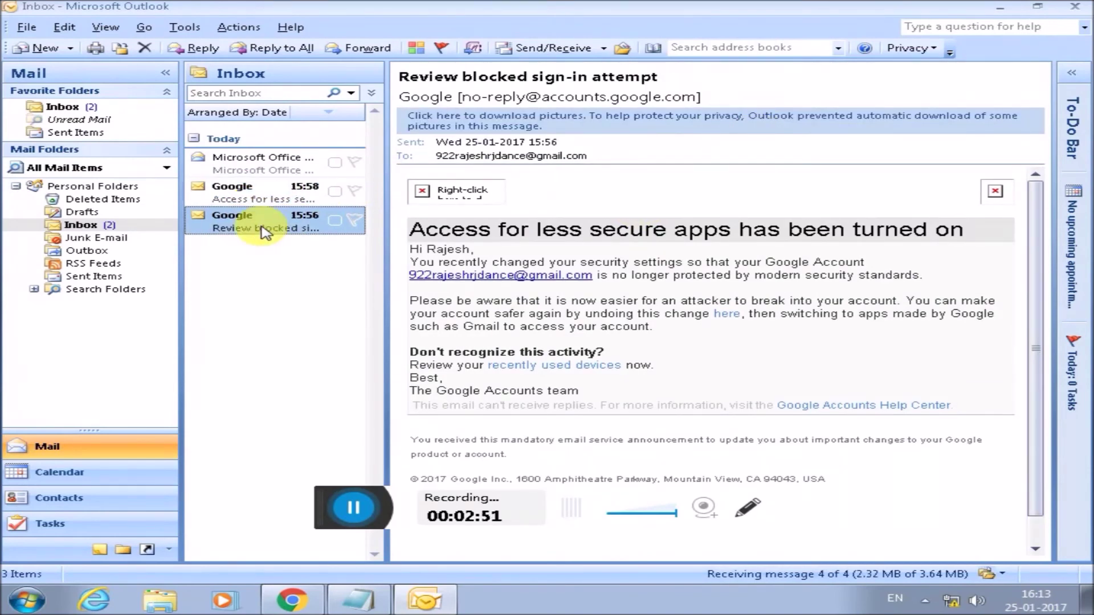
pyautogui.click(789, 556)
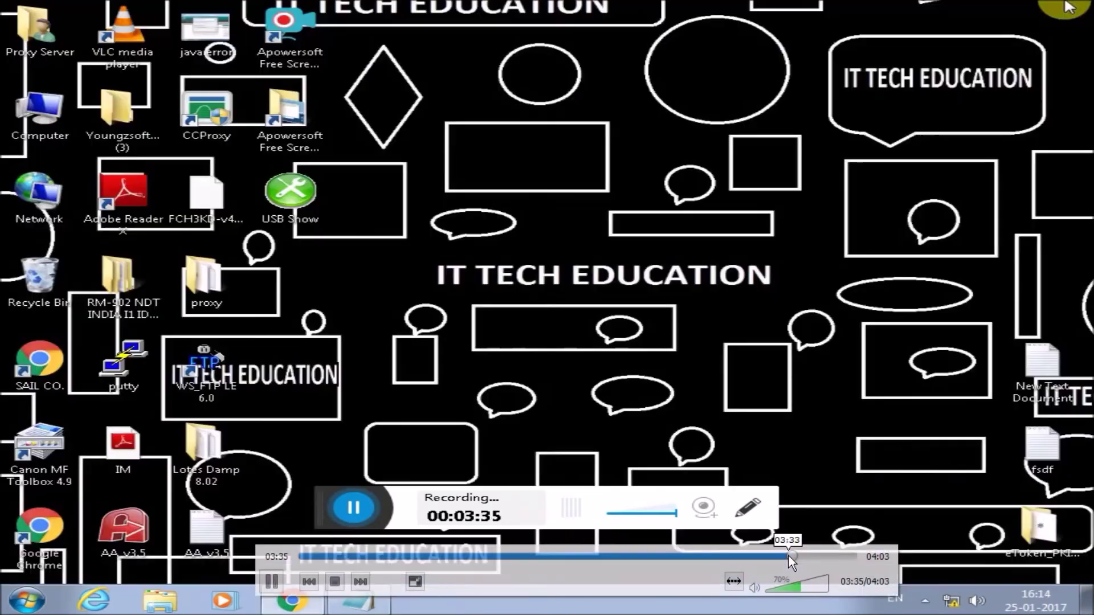